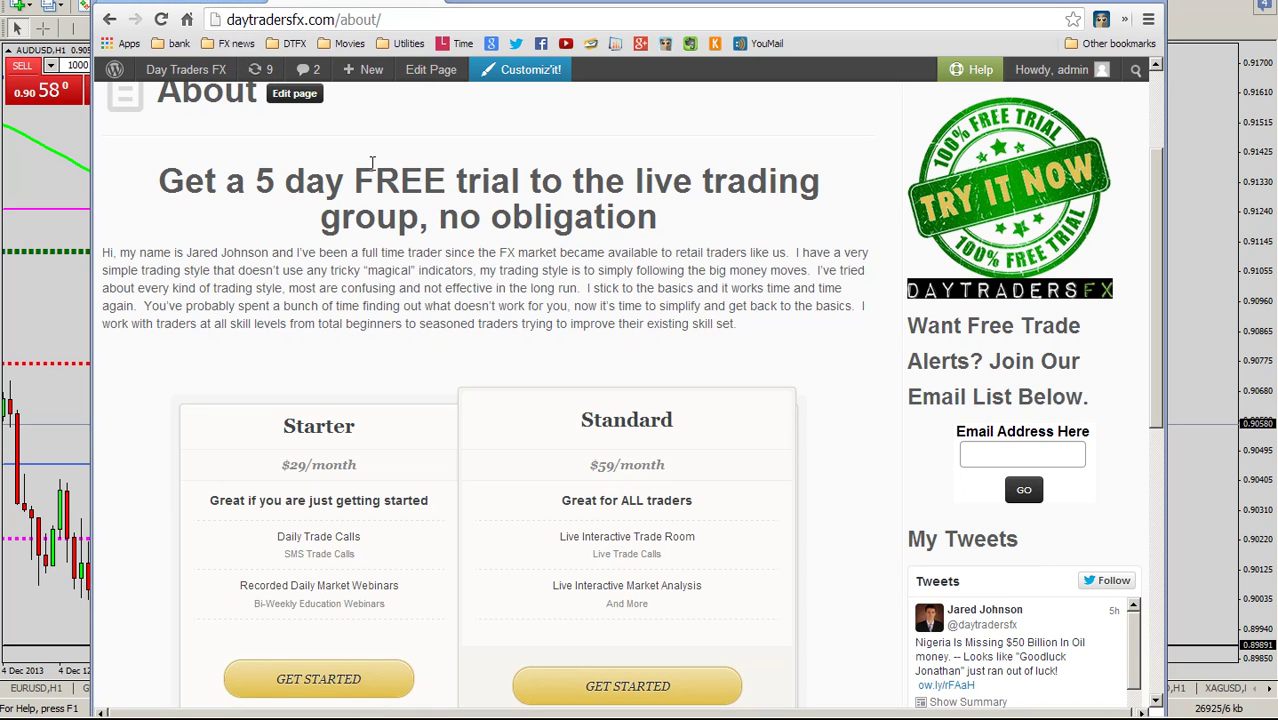
Step: Scroll through the DayTradersFX About page, then move to the Forex Factory homepage
scroll(345, 190, "up", 2)
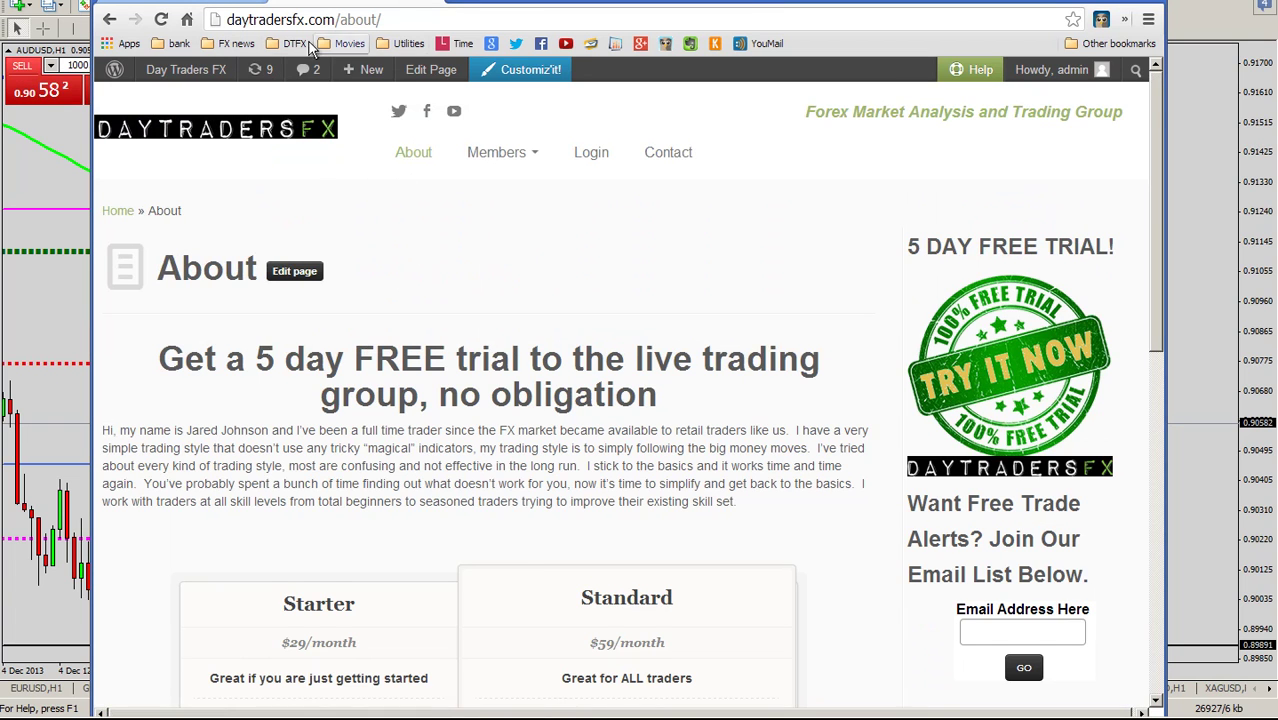
scroll(300, 292, "down", 1)
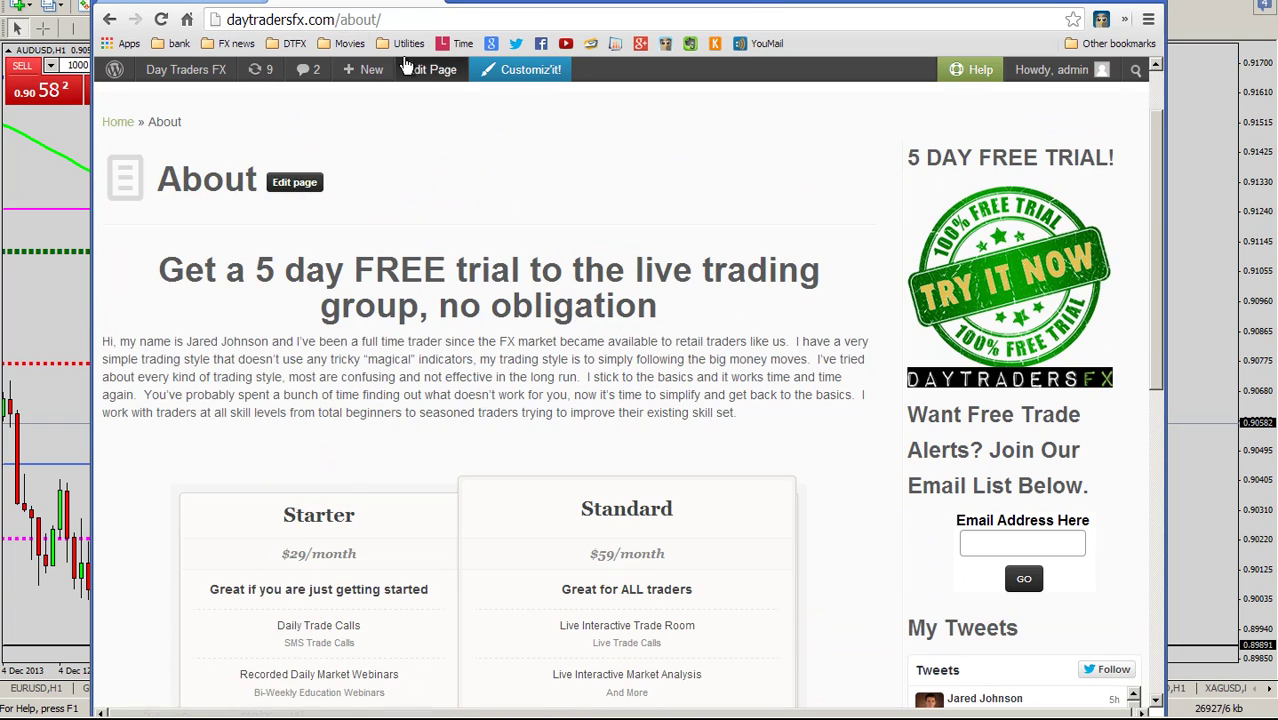
left_click(200, 3)
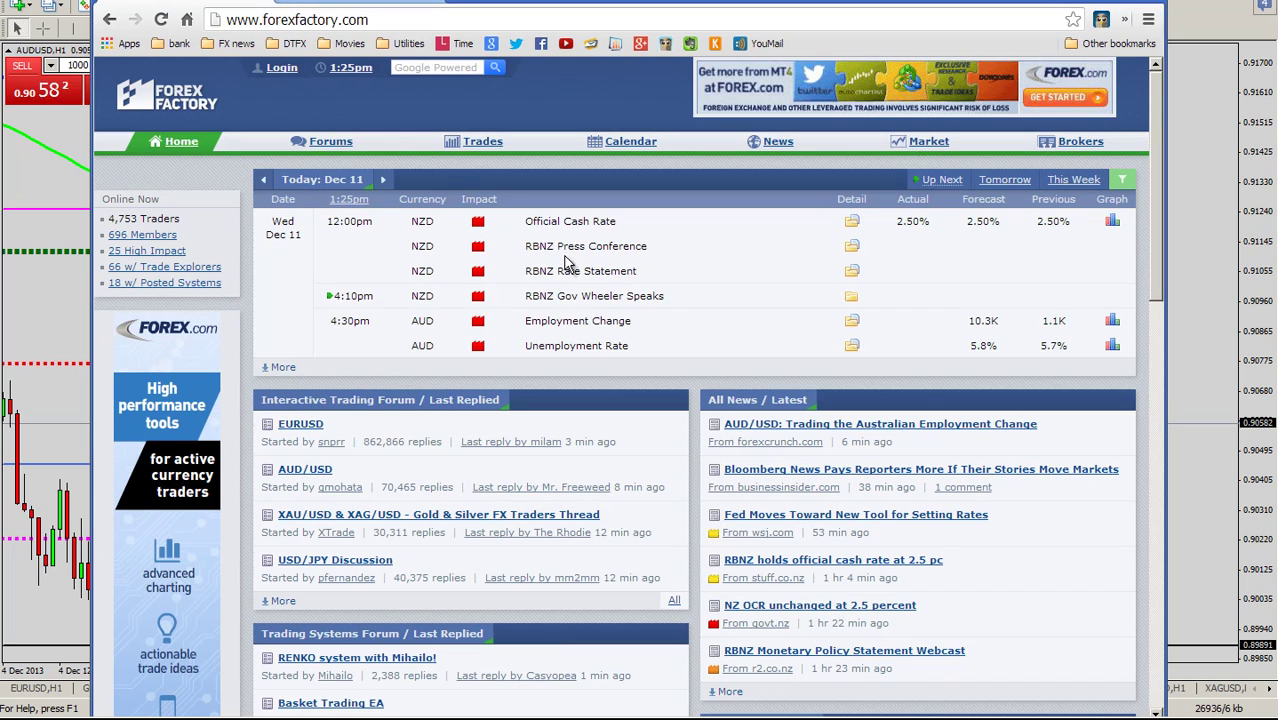
Step: Highlight the Official Cash Rate, AUD Employment Change and Unemployment Rate at 4:30pm, then close the browser
left_click_drag(528, 222, 614, 224)
left_click(622, 235)
left_click_drag(529, 327, 638, 333)
left_click(640, 342)
left_click_drag(332, 321, 370, 320)
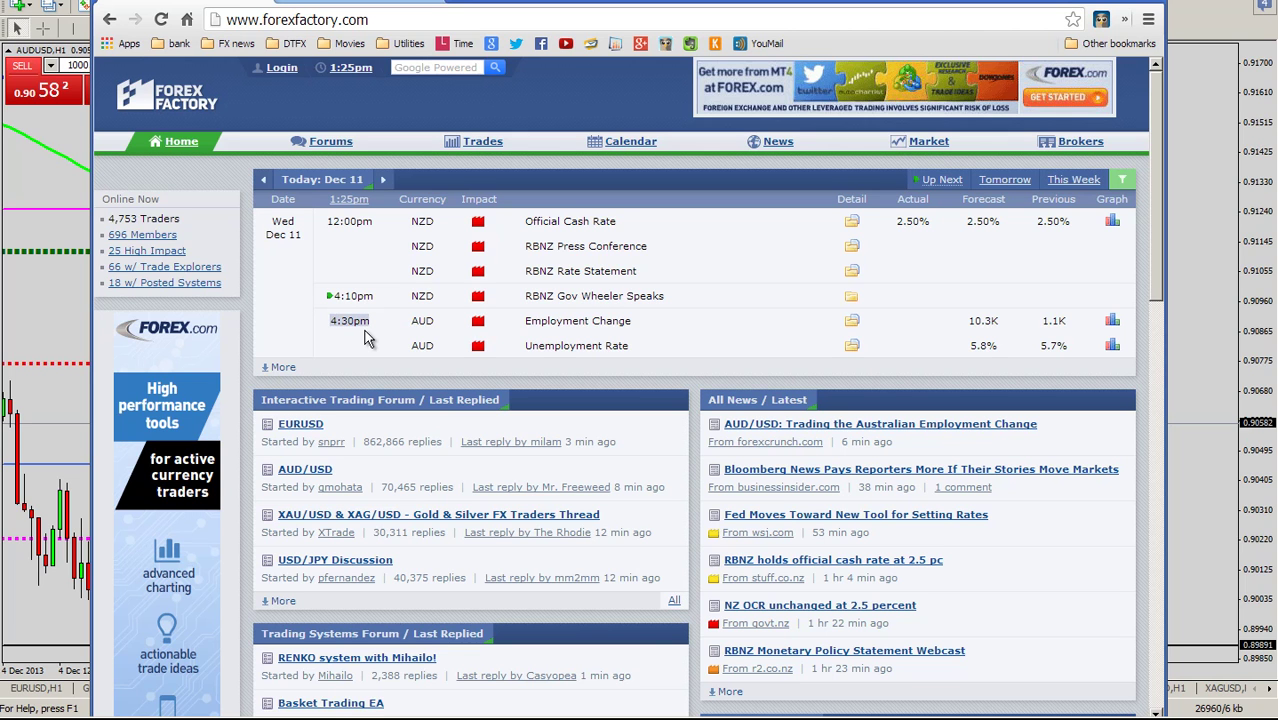
left_click(365, 339)
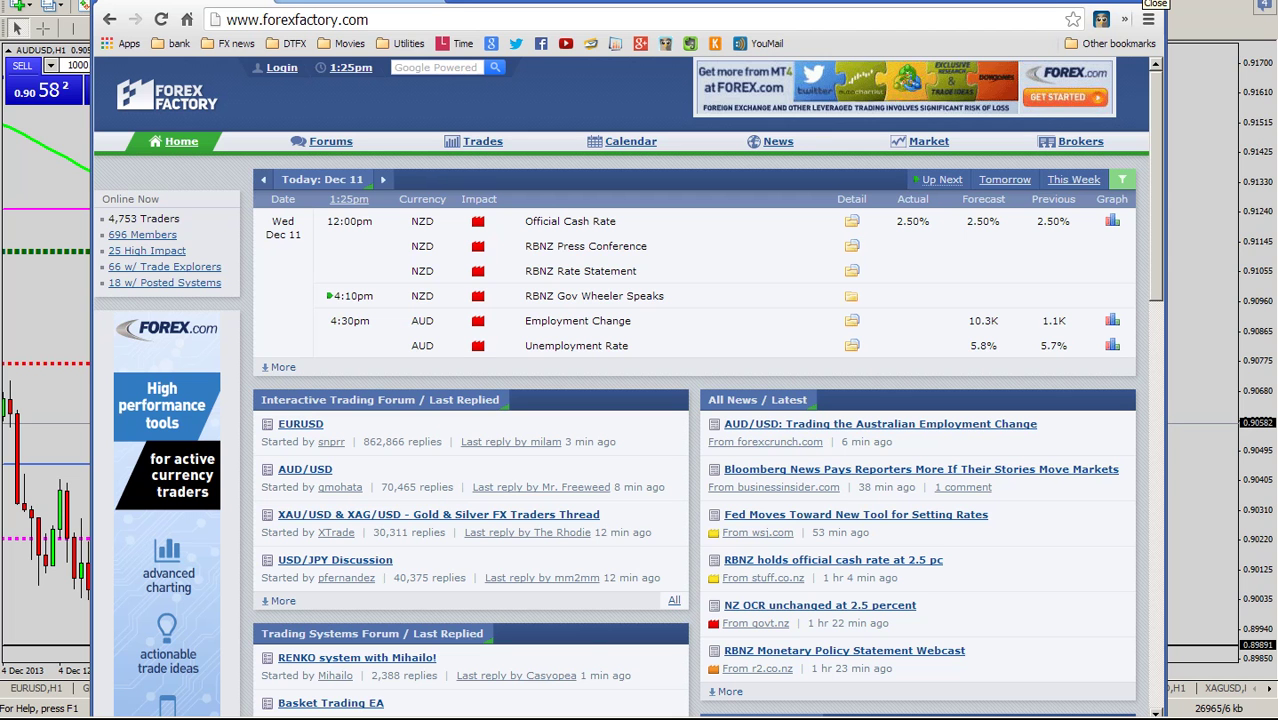
left_click(1152, 4)
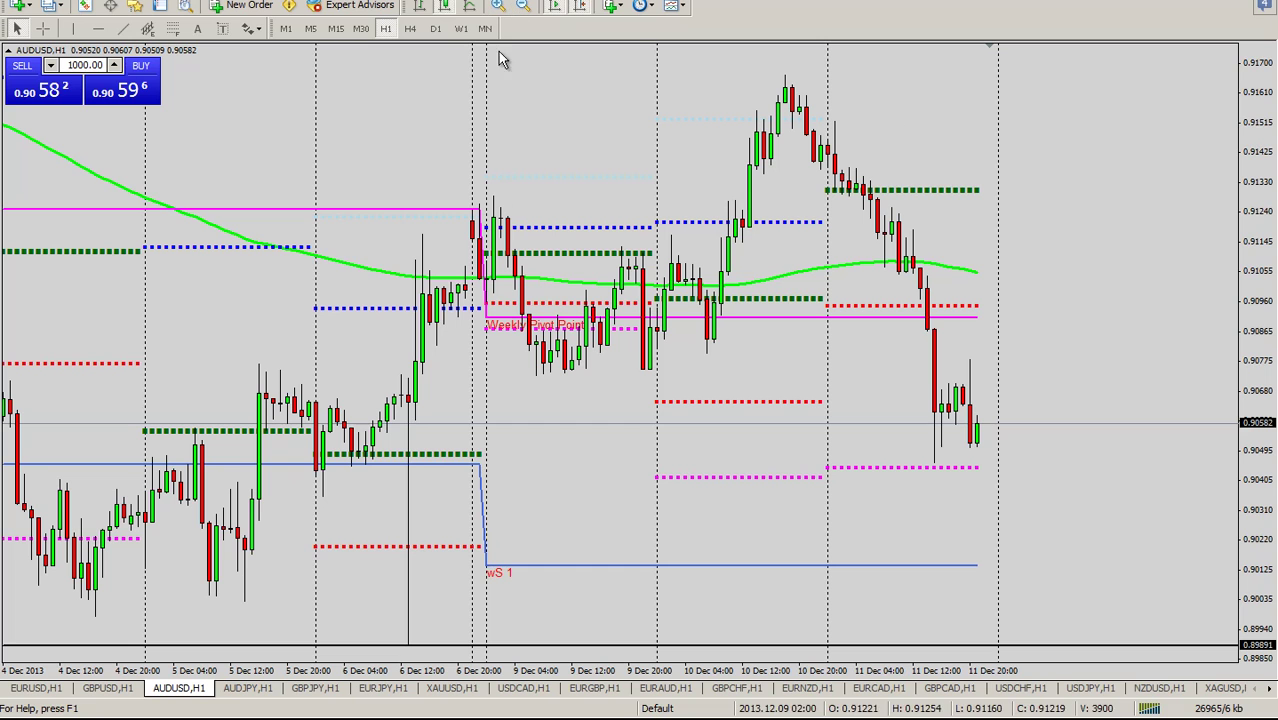
Step: Put AUDUSD on H4, scroll back to mid-November, and zoom in twice around the weekly pivots
left_click(410, 28)
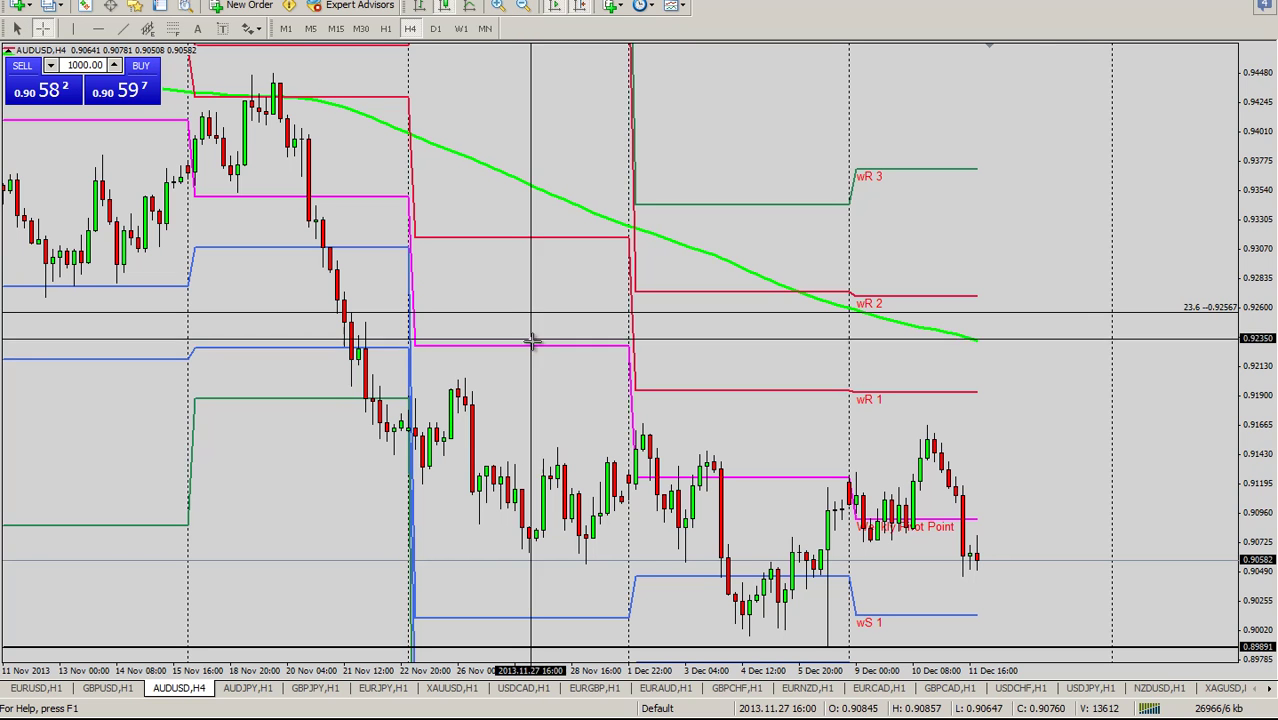
left_click(524, 7)
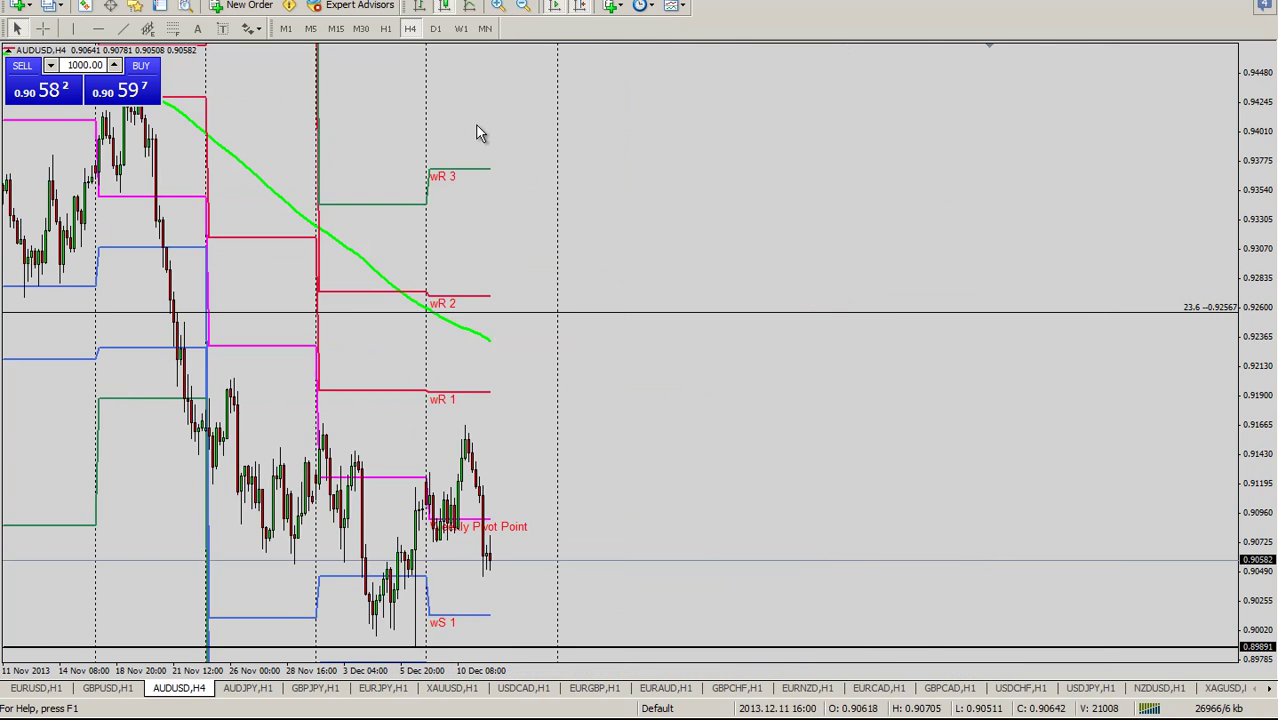
scroll(485, 157, "up", 5)
middle_click(357, 172)
scroll(357, 172, "down", 1)
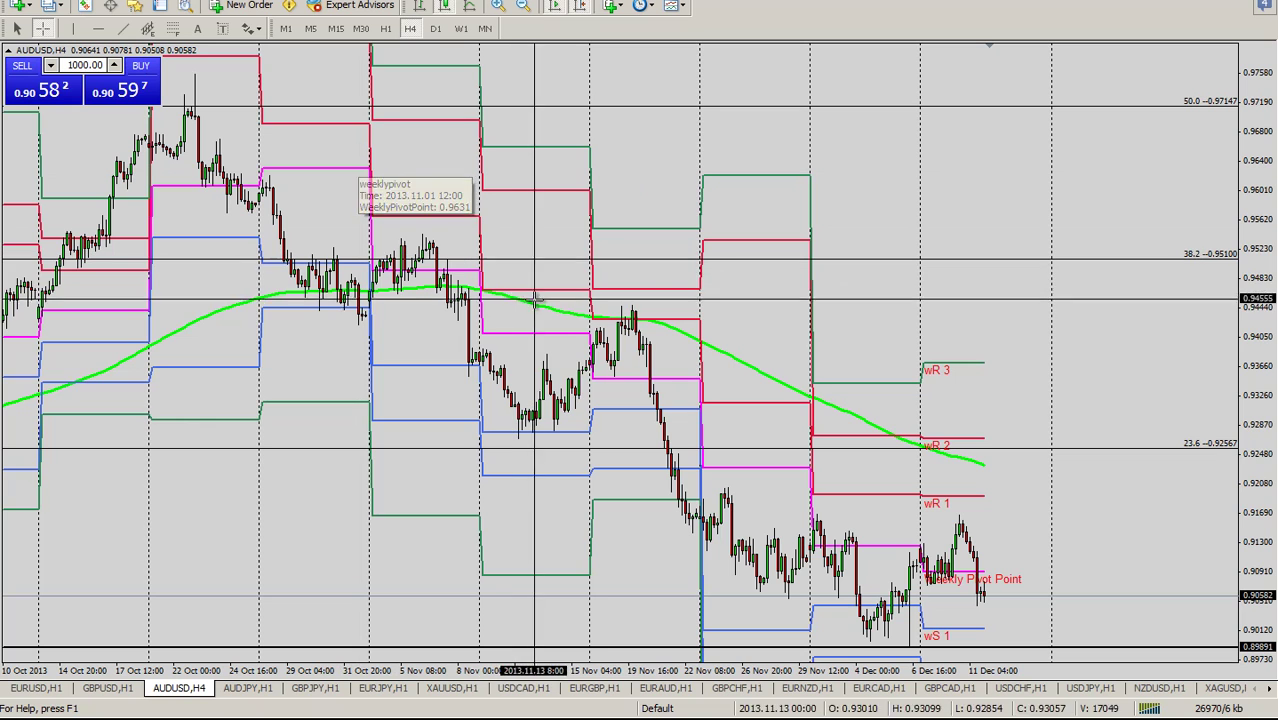
mouse_move(762, 465)
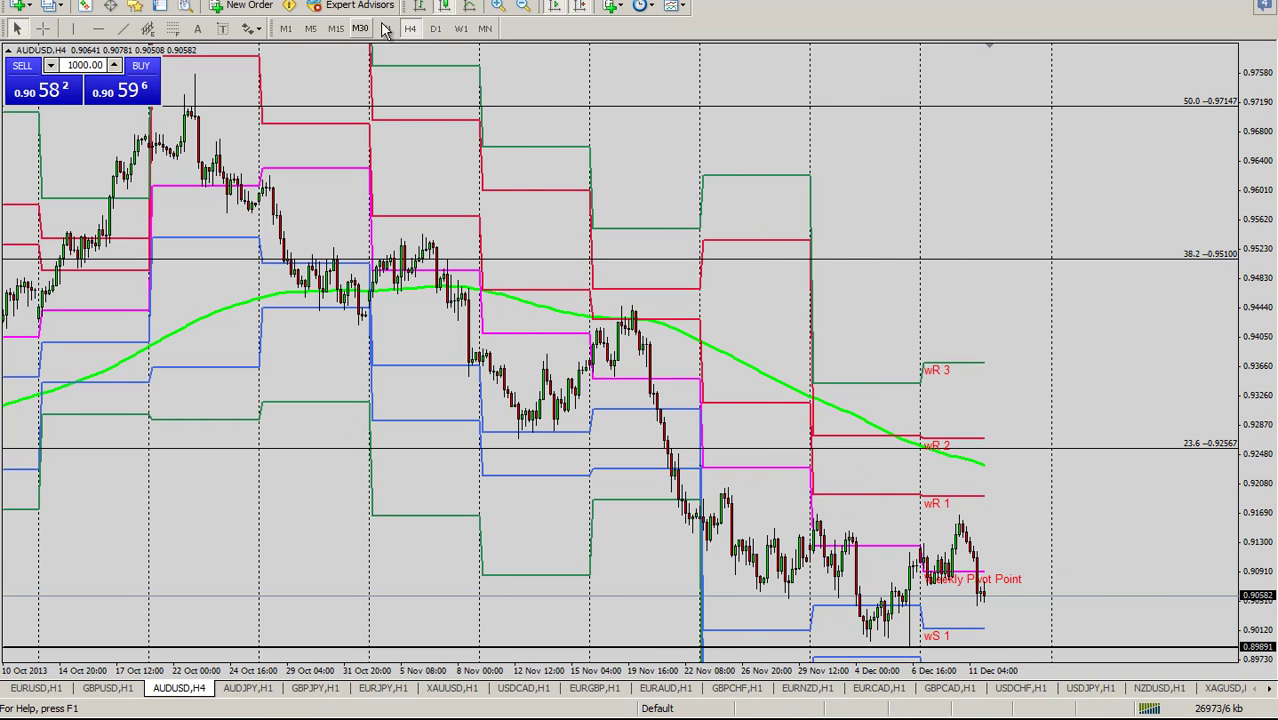
left_click(497, 5)
left_click(497, 5)
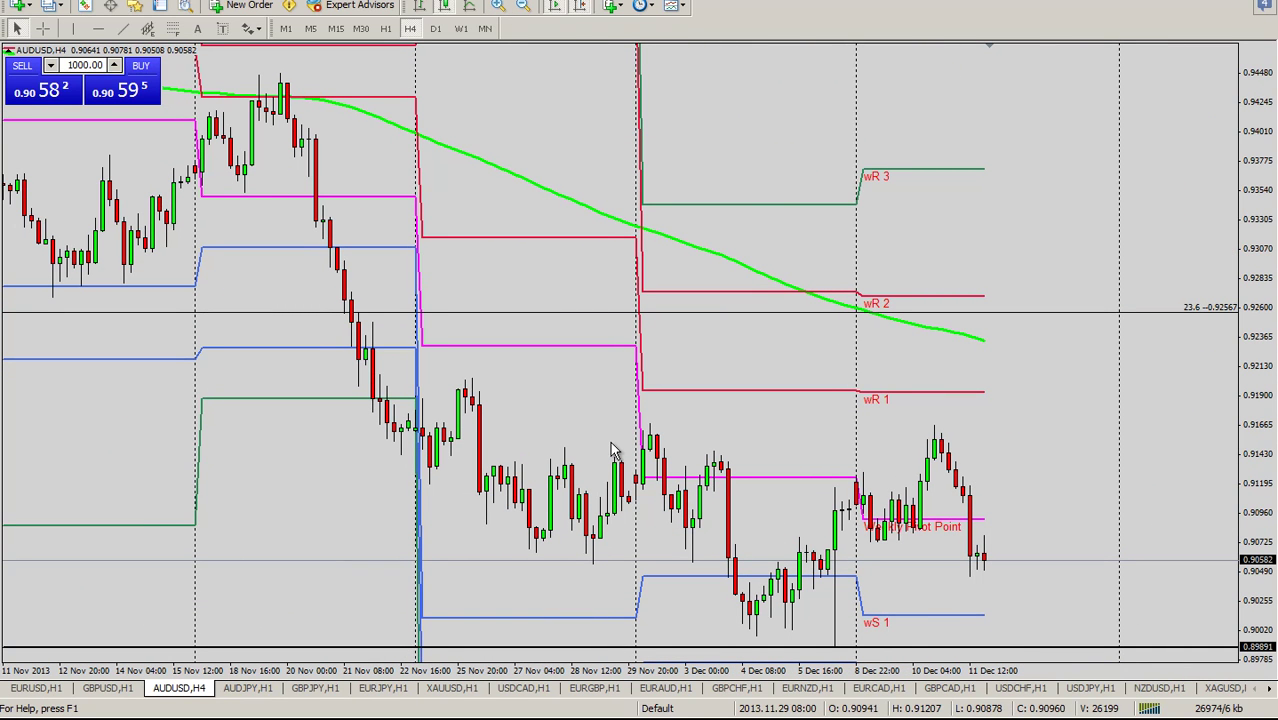
scroll(614, 451, "down", 1)
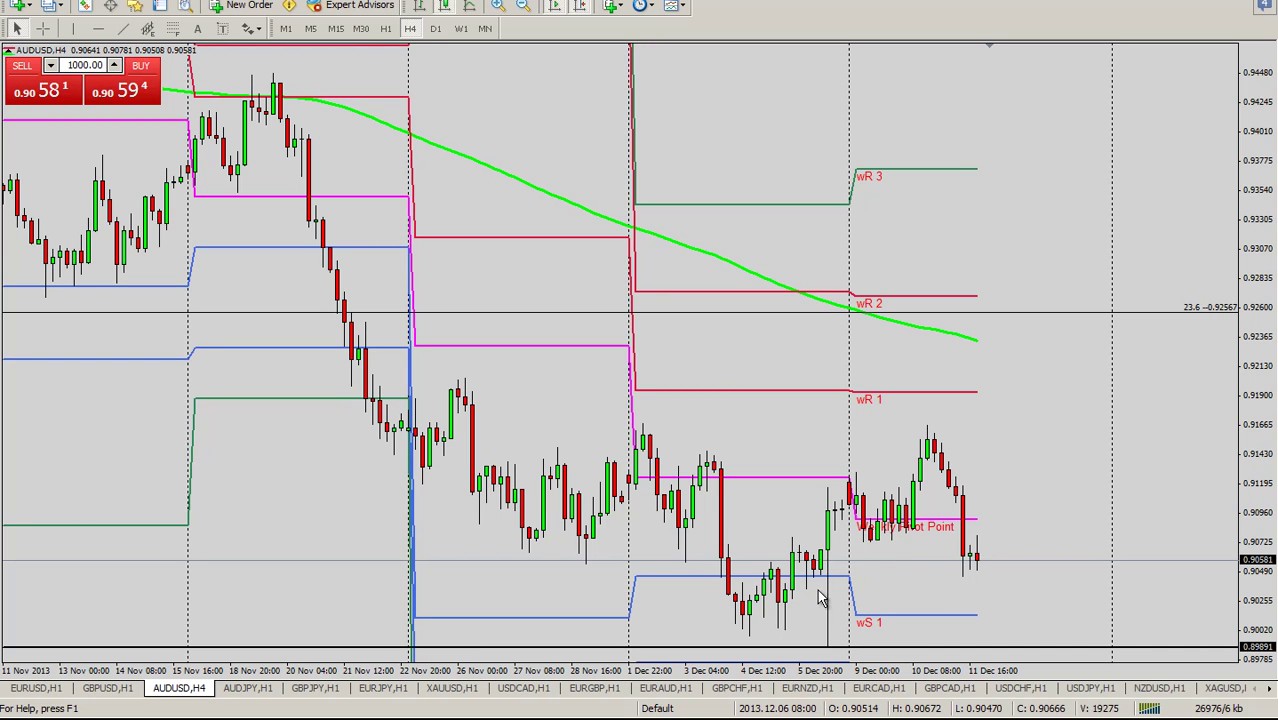
middle_click(826, 640)
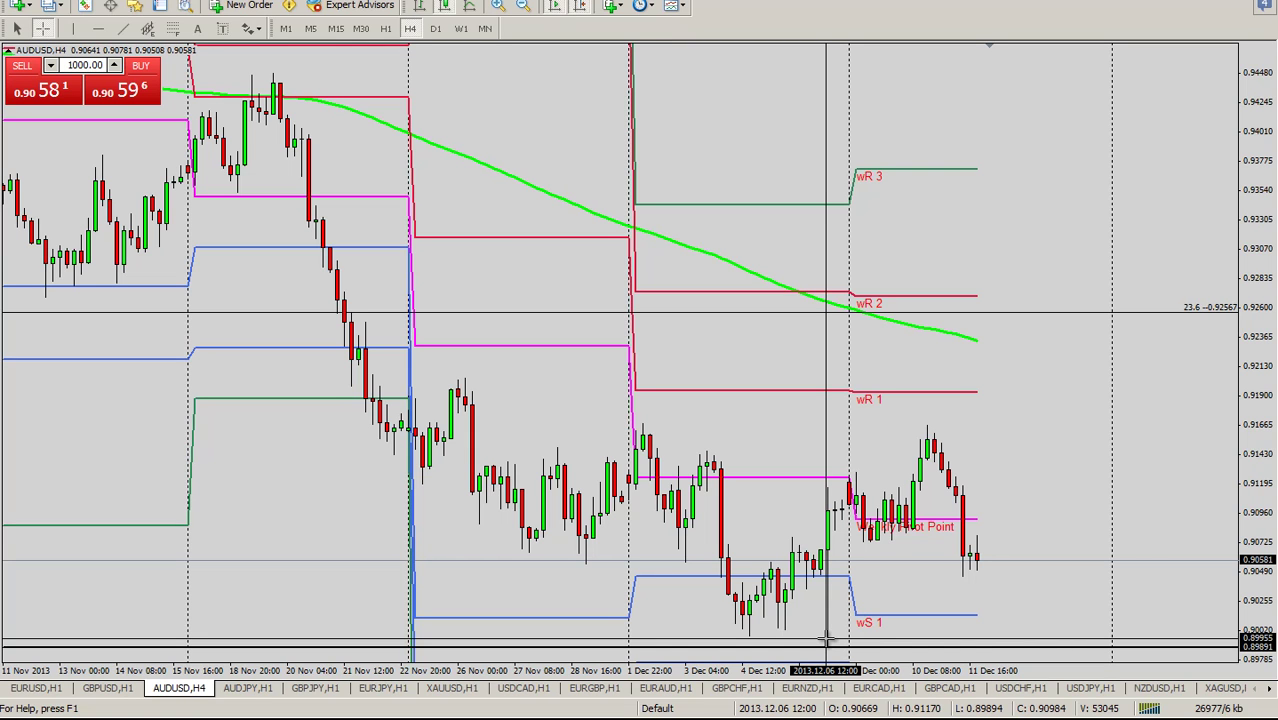
middle_click(826, 640)
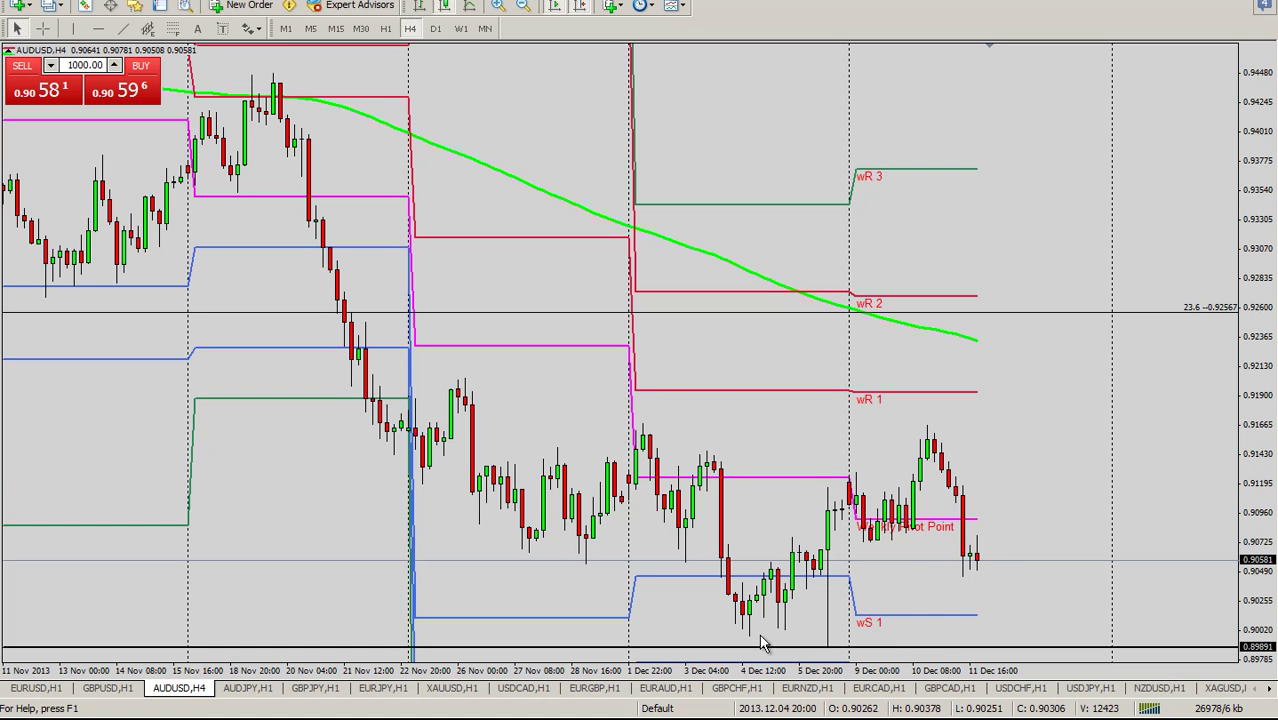
middle_click(828, 590)
left_click_drag(828, 590, 1058, 568)
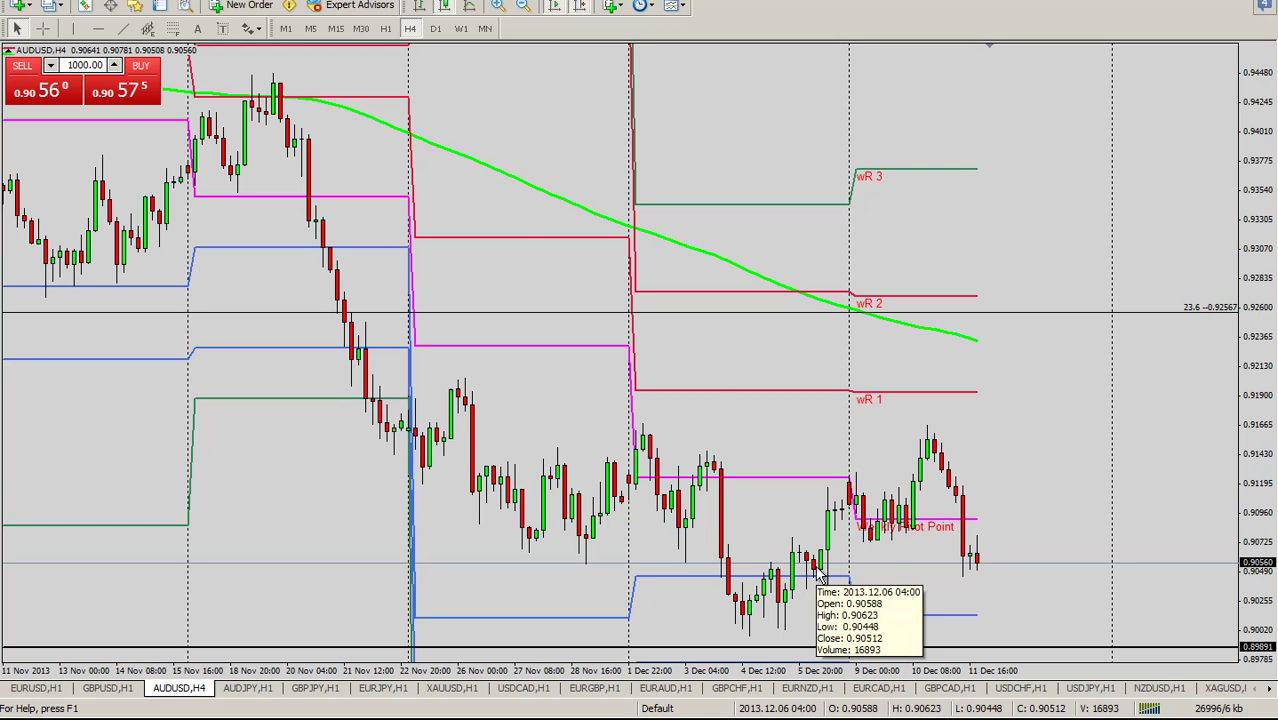
Step: View the AUDUSD daily chart's 23.6, 38.2 and 50.0 Fibonacci levels, then return to H4
left_click(436, 30)
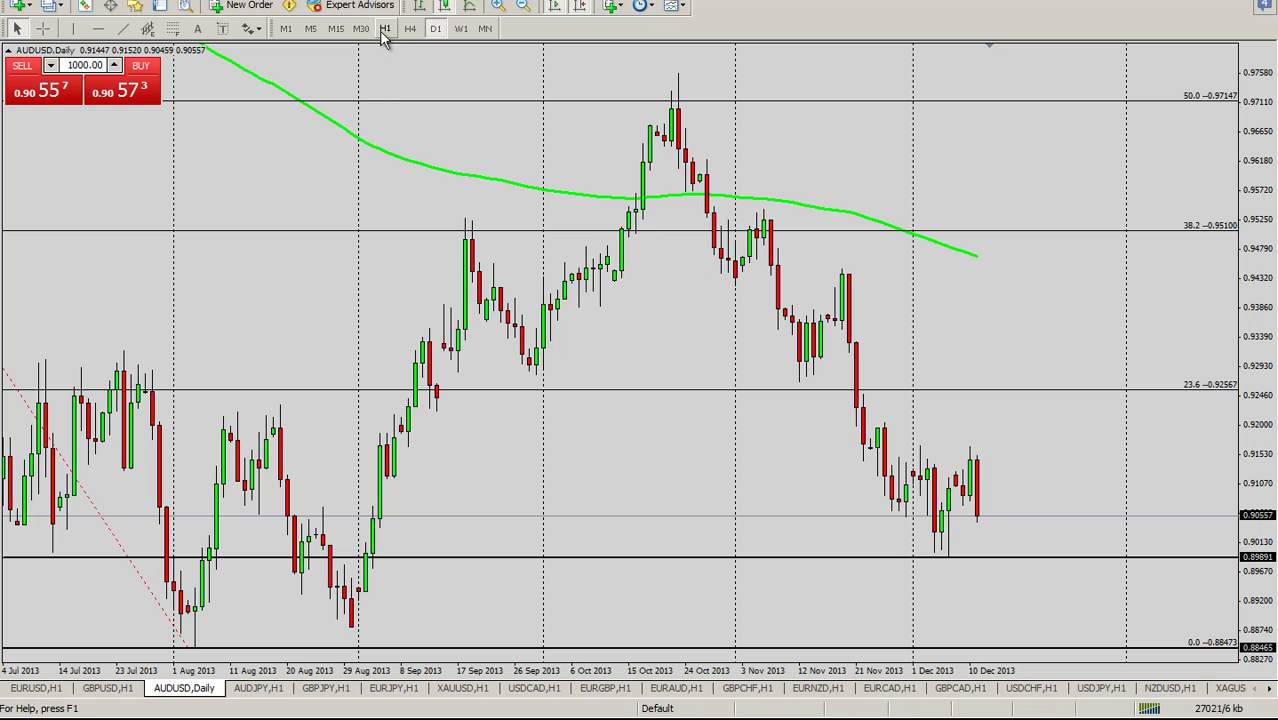
left_click(410, 28)
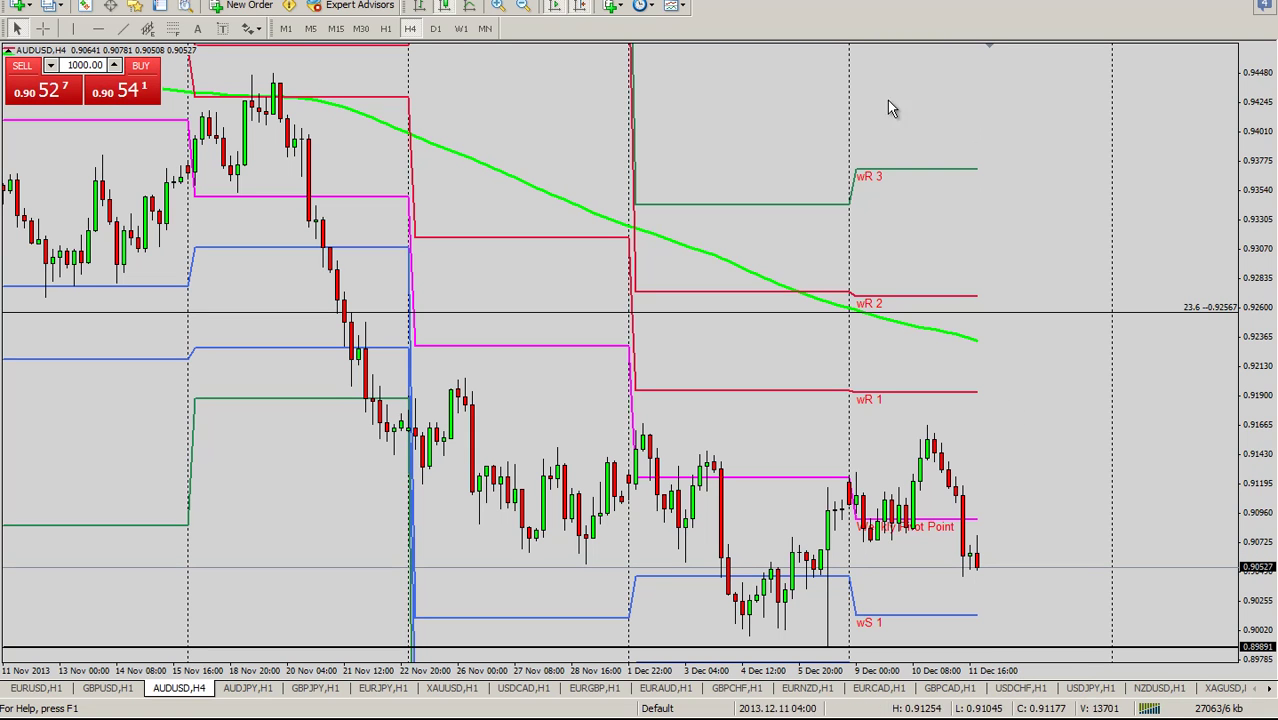
Step: Switch the AUDUSD chart to the Daily timeframe
left_click(435, 28)
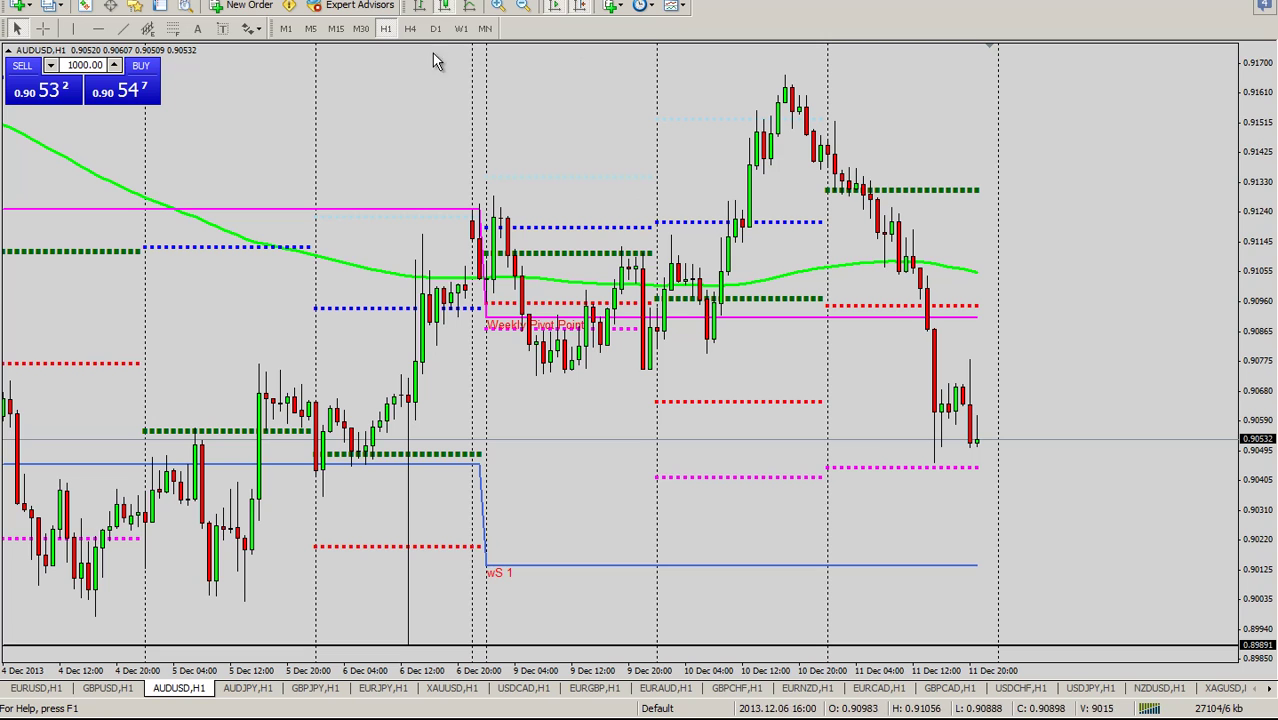
Step: On H4, measure the rise from the low to the 10 Dec peak with the crosshair, then switch to H1
left_click(410, 28)
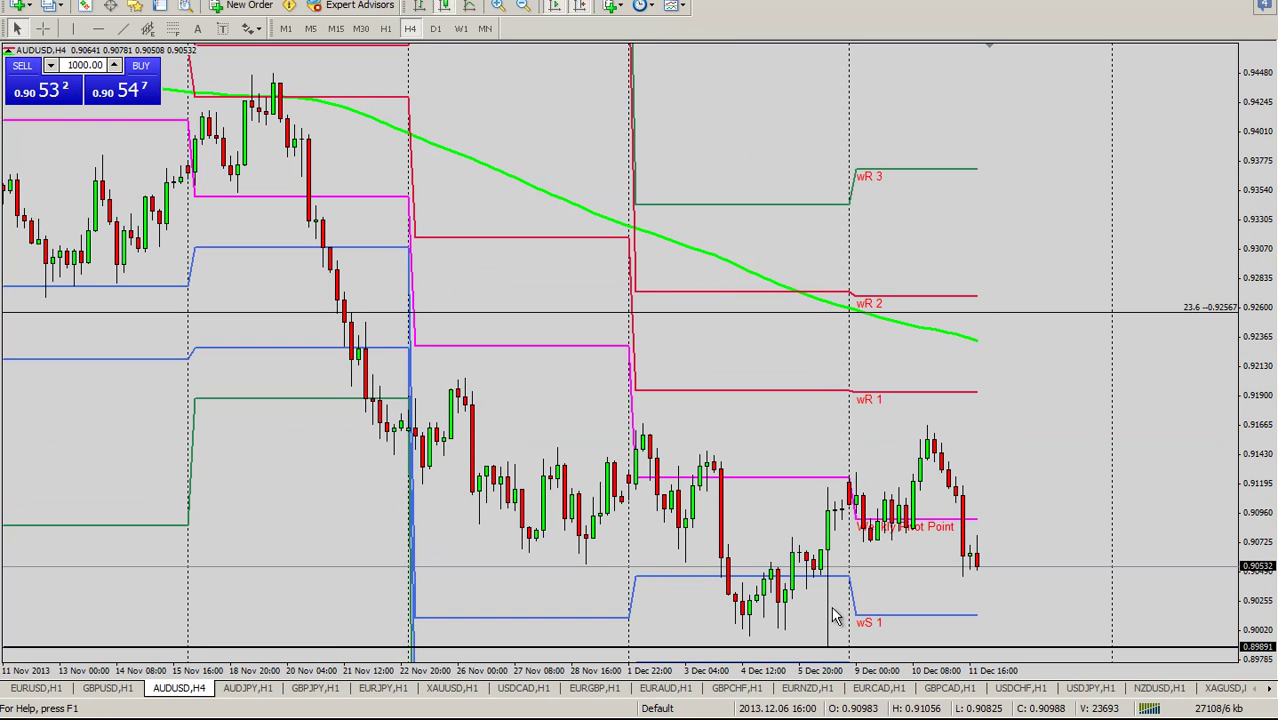
key("ctrl+f")
left_click_drag(810, 645, 922, 432)
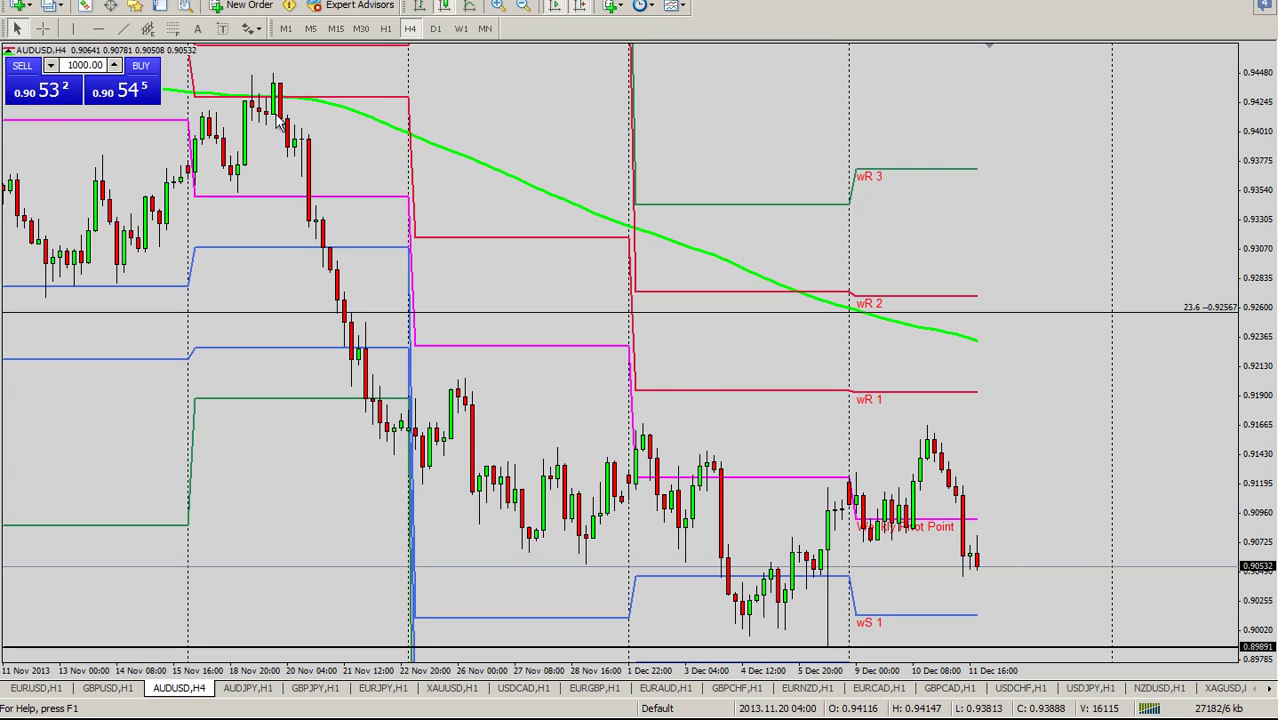
left_click(385, 29)
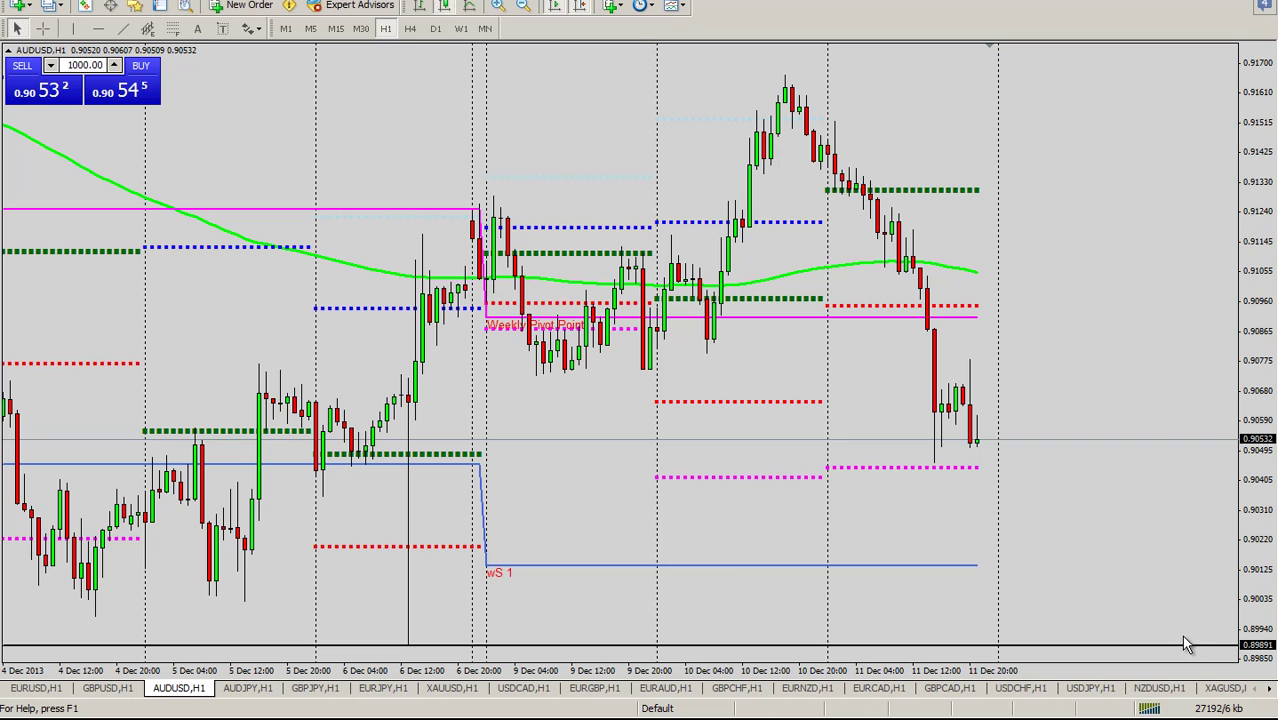
Step: Show the AUDUSD Daily chart spanning July to December 2013 with its Fibonacci levels
left_click(435, 28)
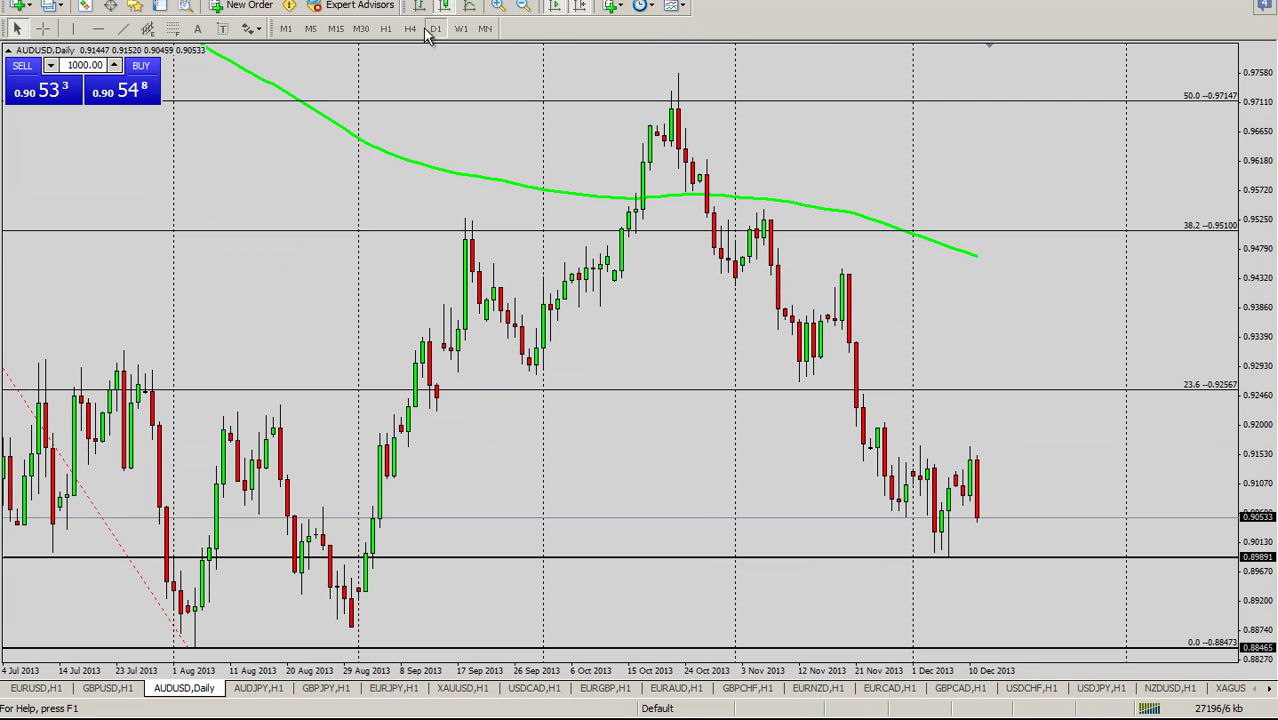